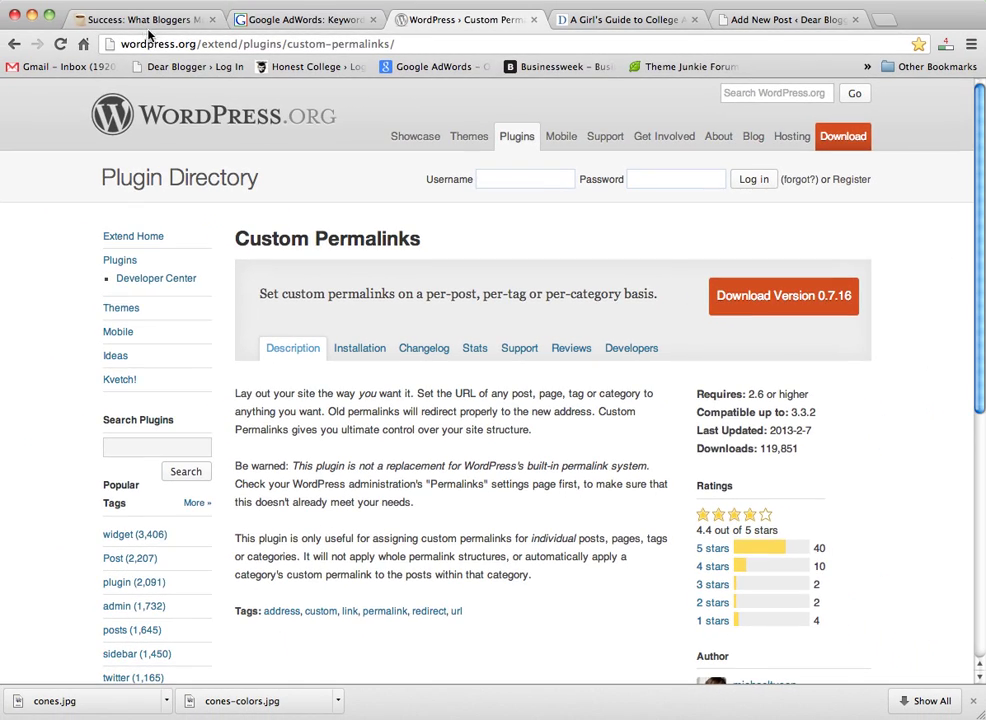
# Open the post "Success: What Bloggers Must Do" for editing and re-enter its permalink slug as be-a-success
pyautogui.click(143, 22)
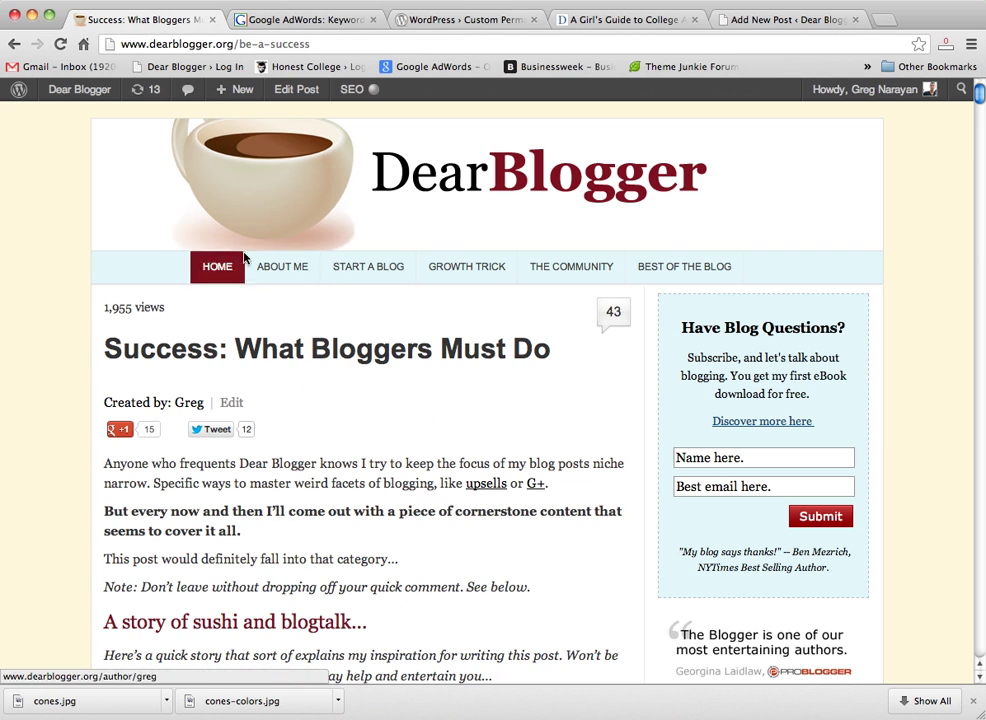
pyautogui.click(297, 92)
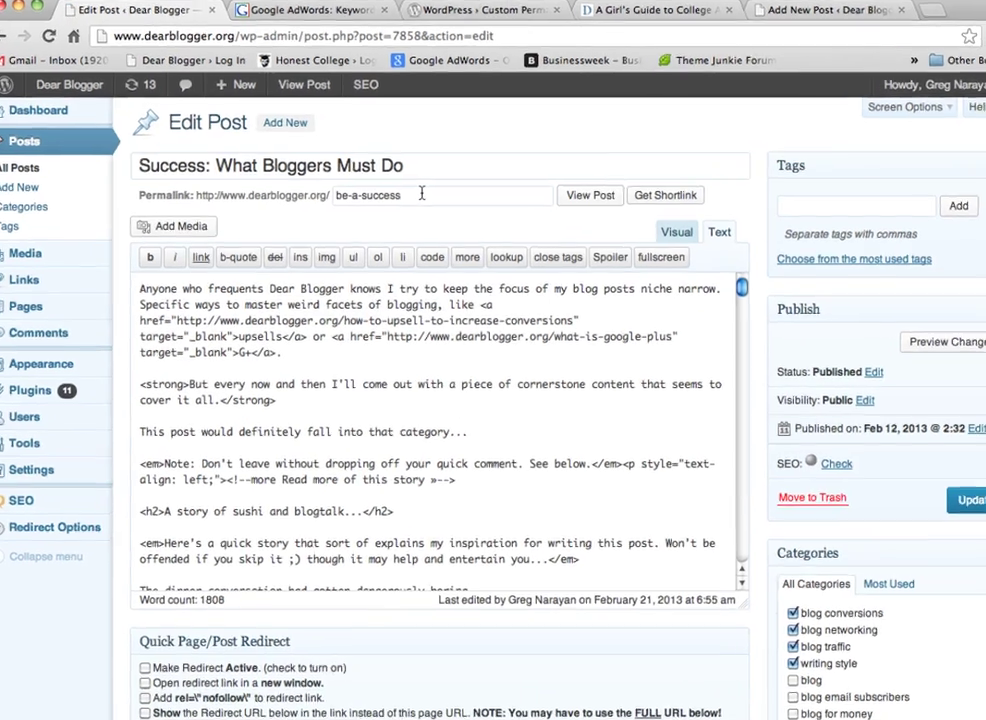
pyautogui.click(479, 194)
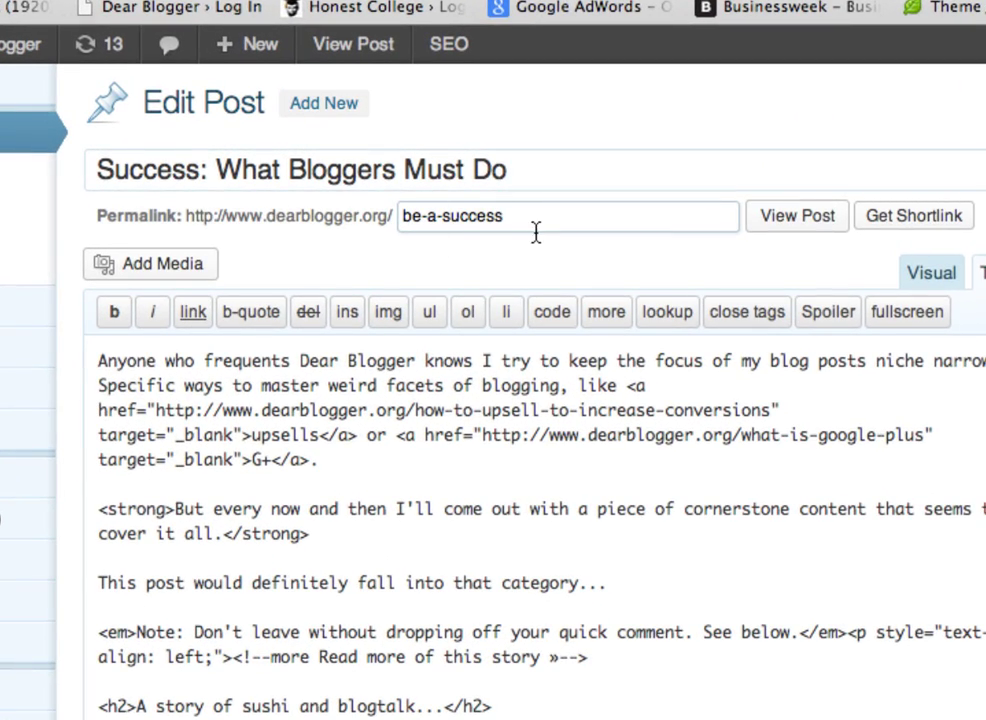
pyautogui.moveTo(541, 221); pyautogui.dragTo(397, 224)
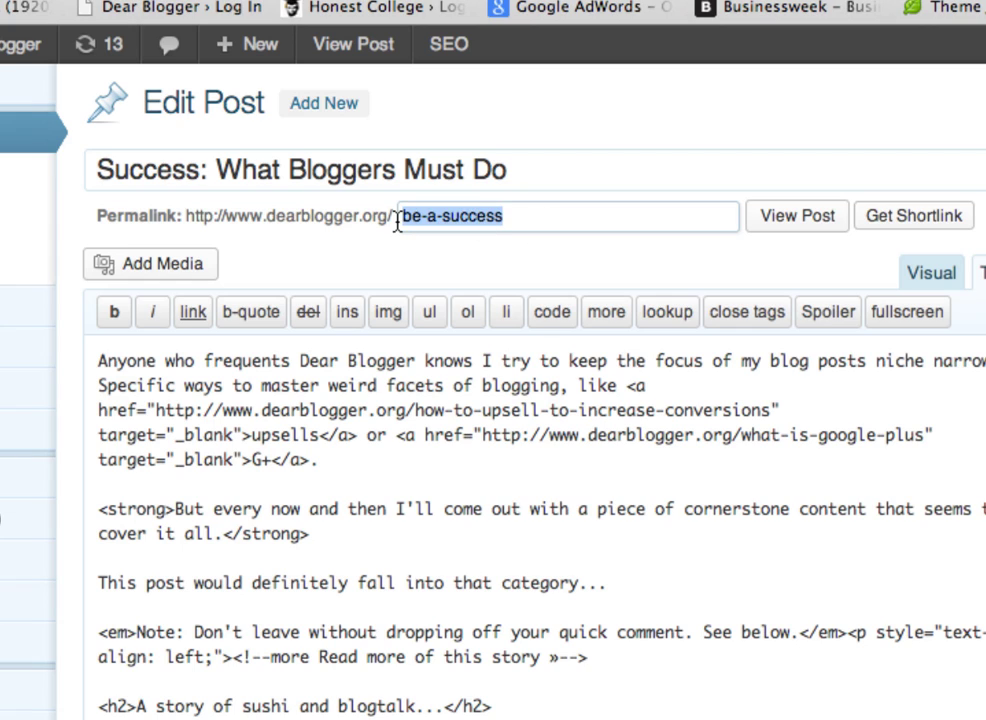
pyautogui.press('BackSpace')
pyautogui.write('be-ac')
pyautogui.press('BackSpace')
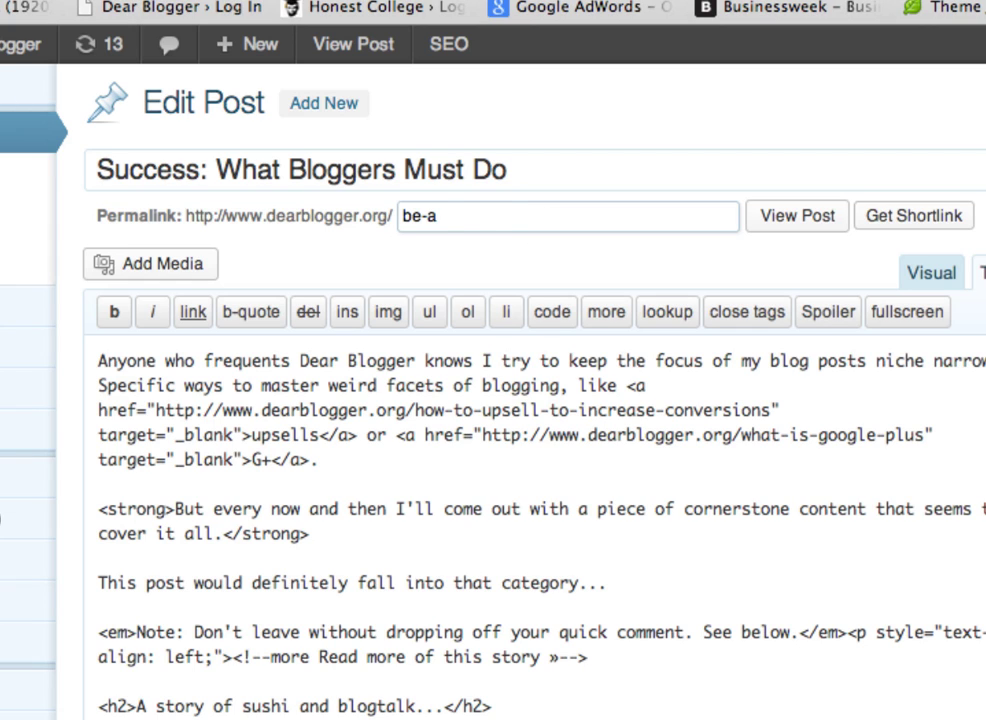
pyautogui.write('-success')
pyautogui.click(525, 224)
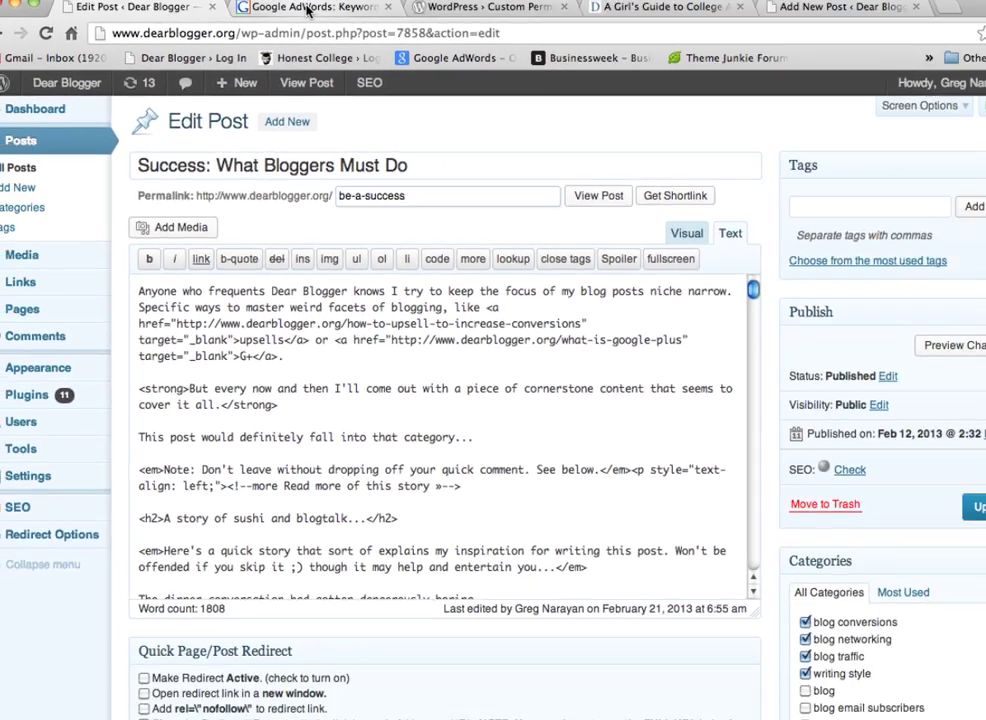
# Switch to Google AdWords and open the Keyword Tool
pyautogui.click(309, 8)
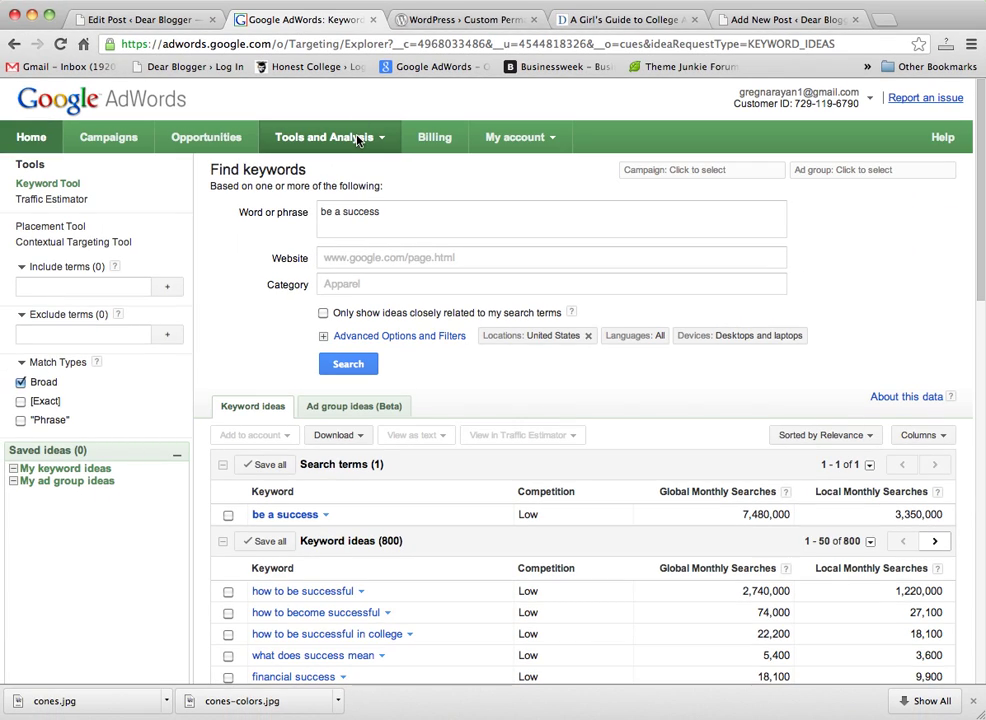
pyautogui.click(334, 213)
pyautogui.press('super+a')
pyautogui.click(263, 87)
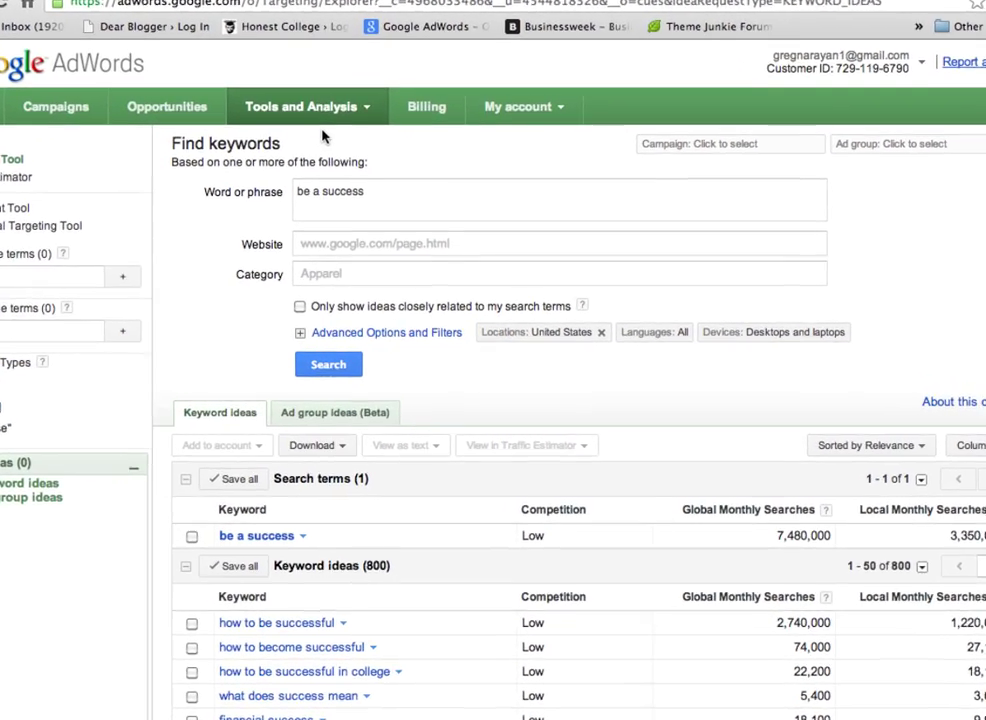
pyautogui.click(305, 106)
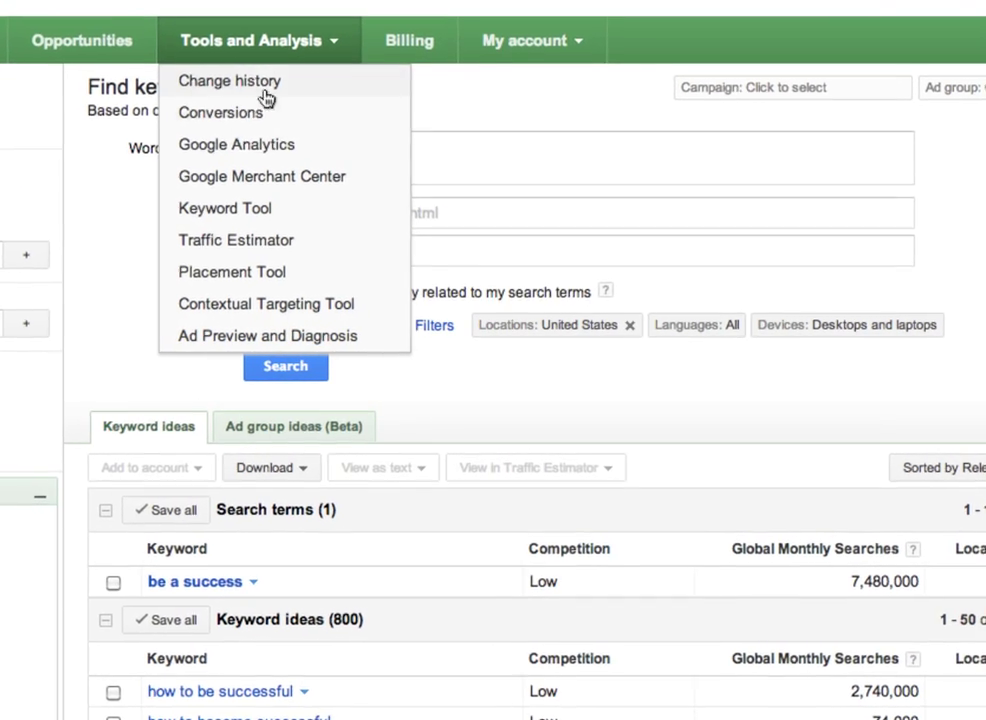
pyautogui.click(262, 207)
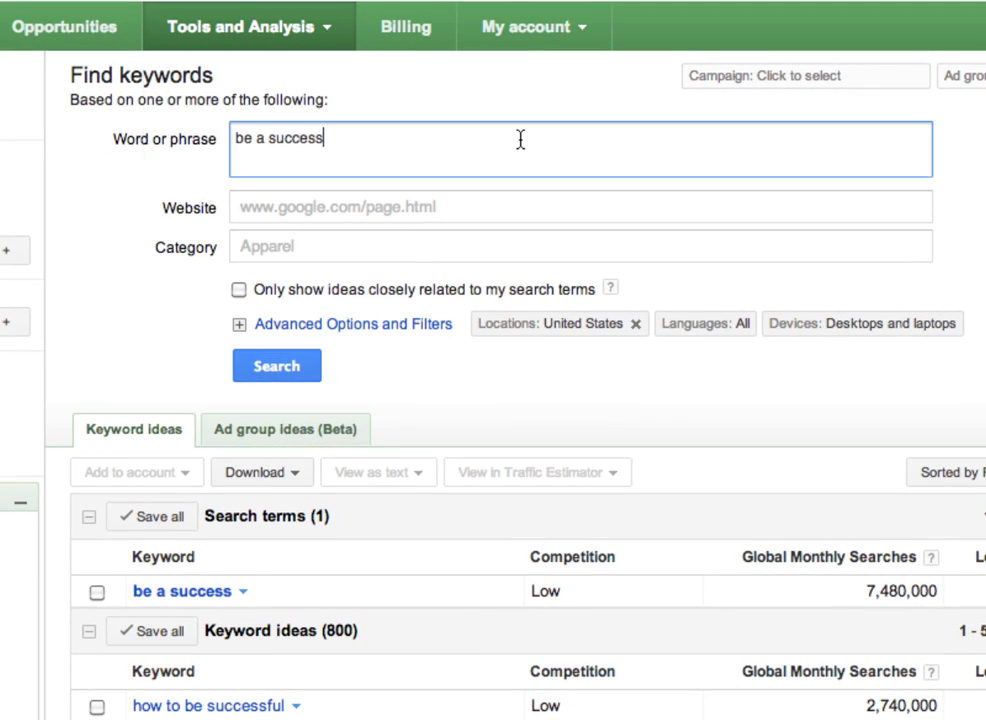
# Compare the searched phrase "be a success" with the post's permalink slug and examine its monthly search volumes
pyautogui.tripleClick(358, 137)
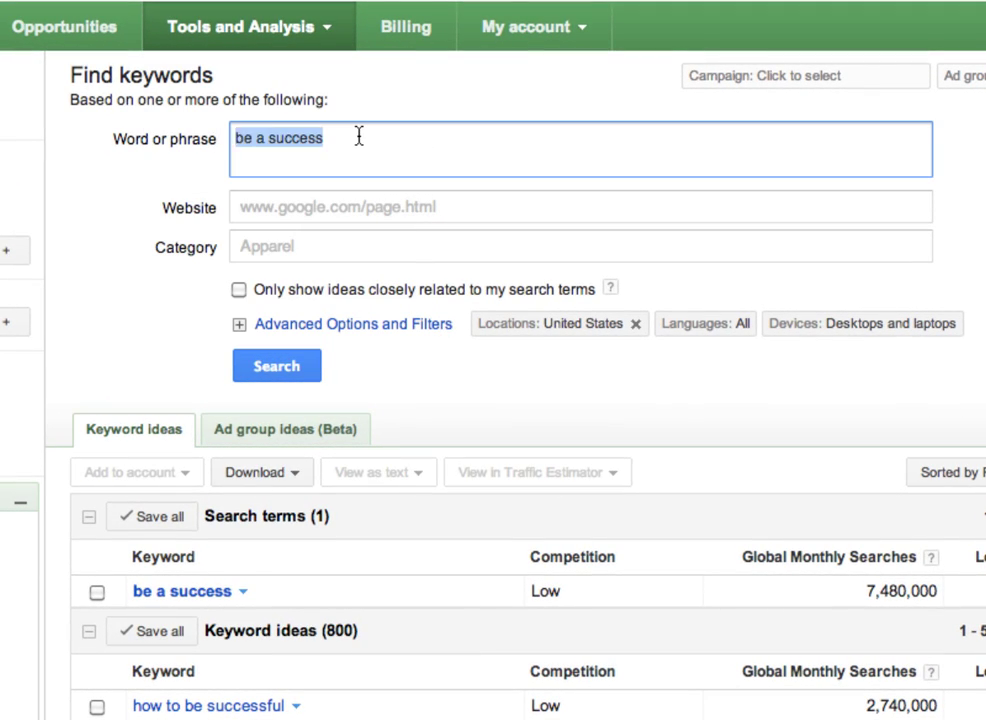
pyautogui.click(277, 141)
pyautogui.tripleClick(277, 141)
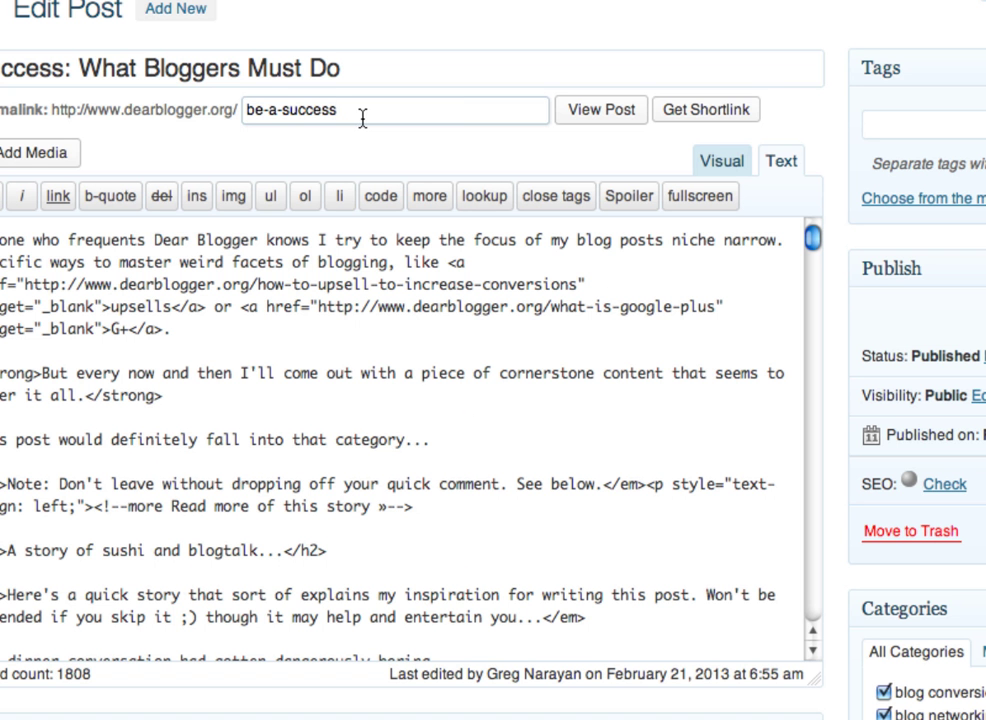
pyautogui.moveTo(362, 118); pyautogui.dragTo(223, 116)
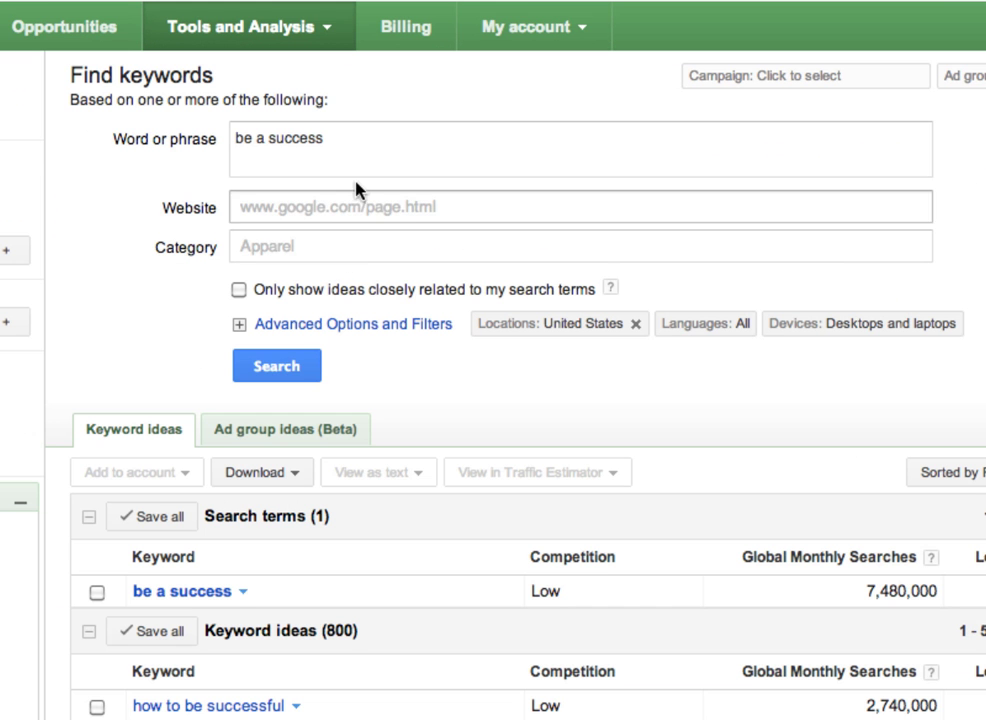
pyautogui.click(359, 130)
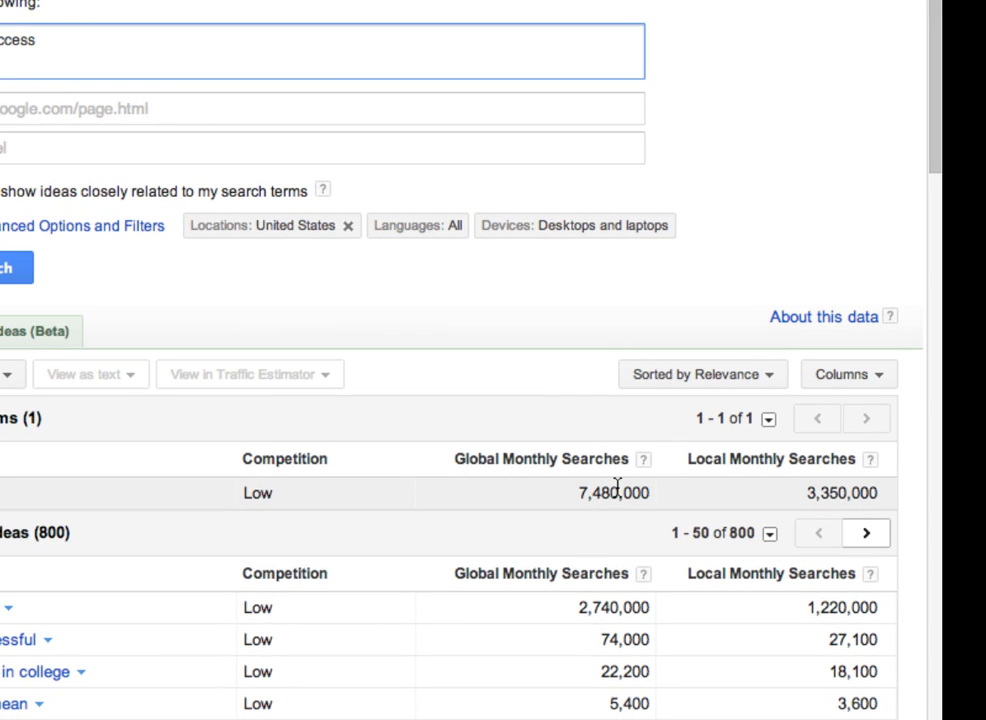
pyautogui.scroll(-3, 202, 473)
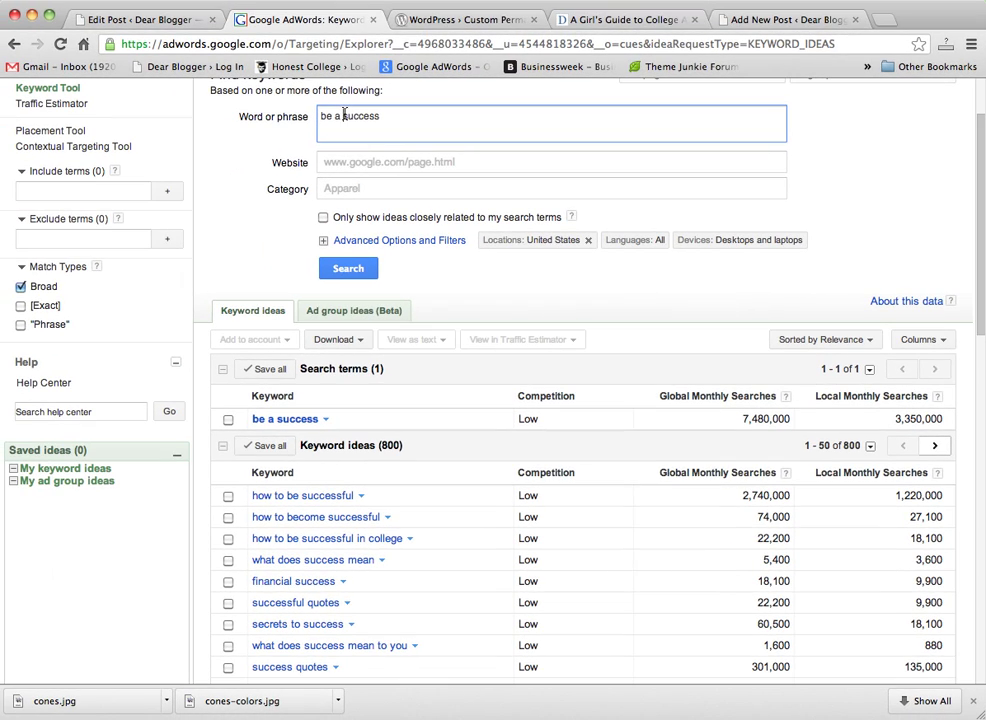
# Check the post's title and permalink slug against the AdWords keyword results for "be a success"
pyautogui.tripleClick(344, 115)
pyautogui.click(140, 20)
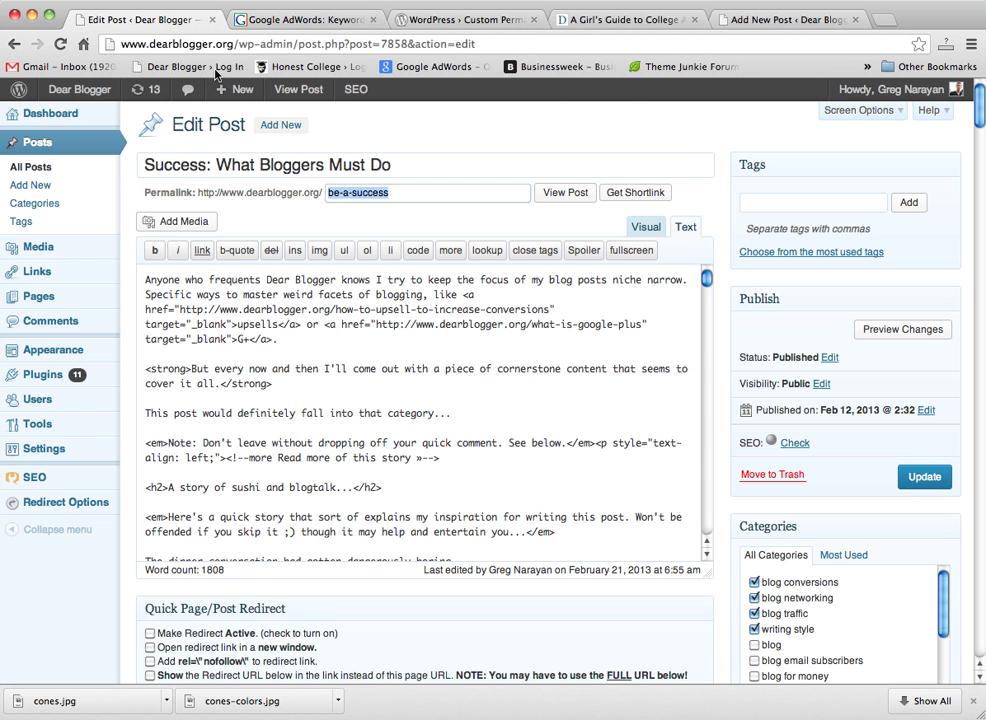
pyautogui.click(400, 195)
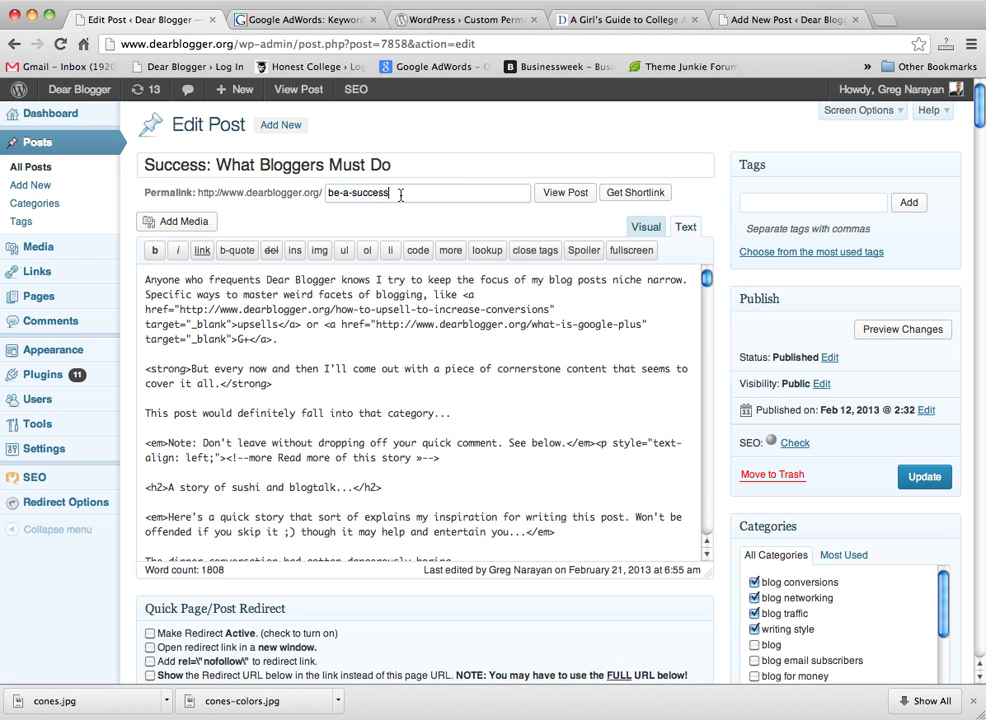
pyautogui.click(259, 168)
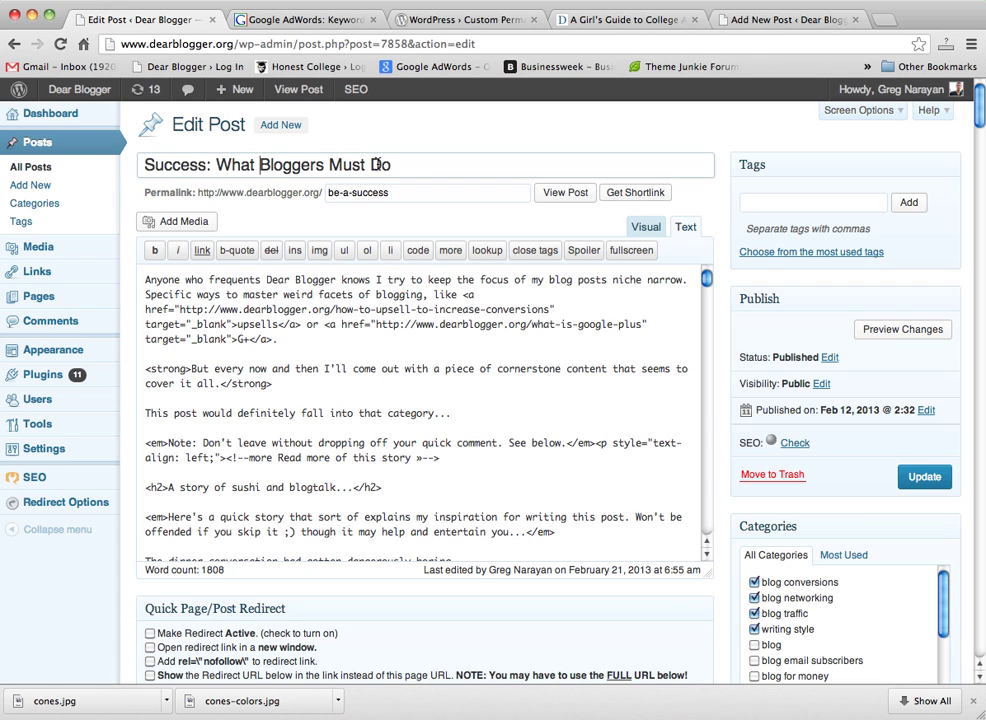
pyautogui.click(287, 20)
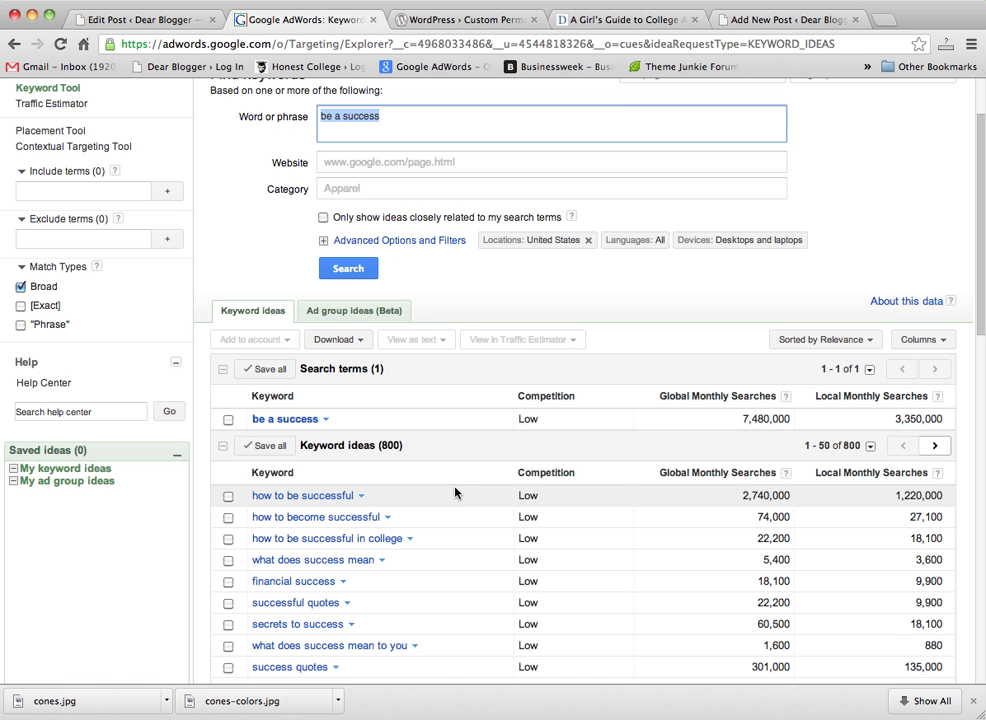
pyautogui.click(108, 23)
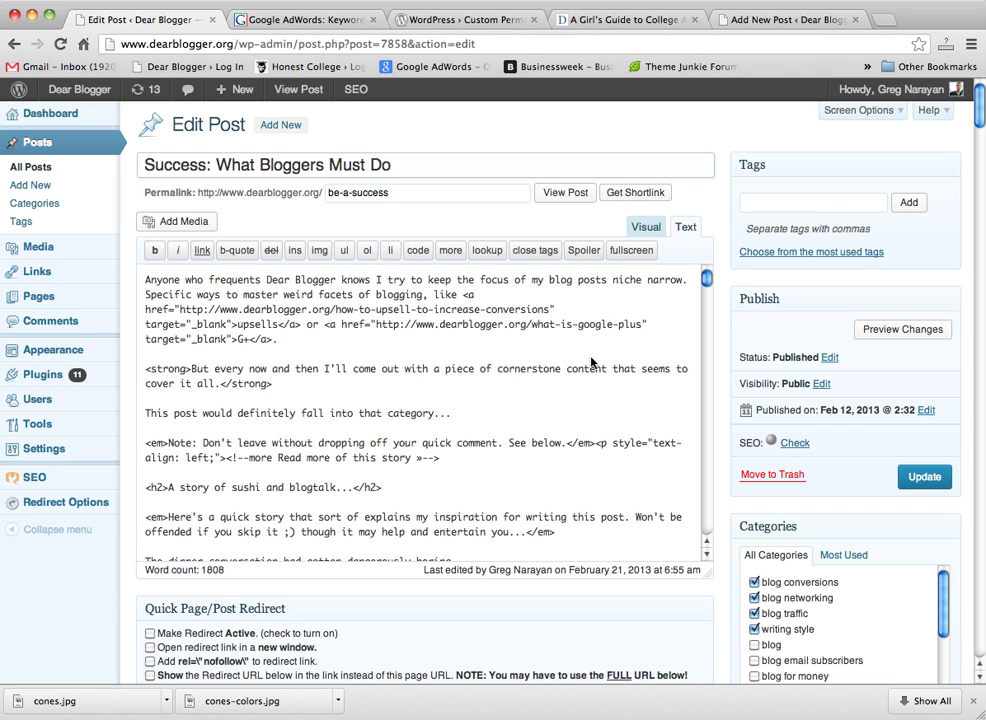
pyautogui.click(307, 22)
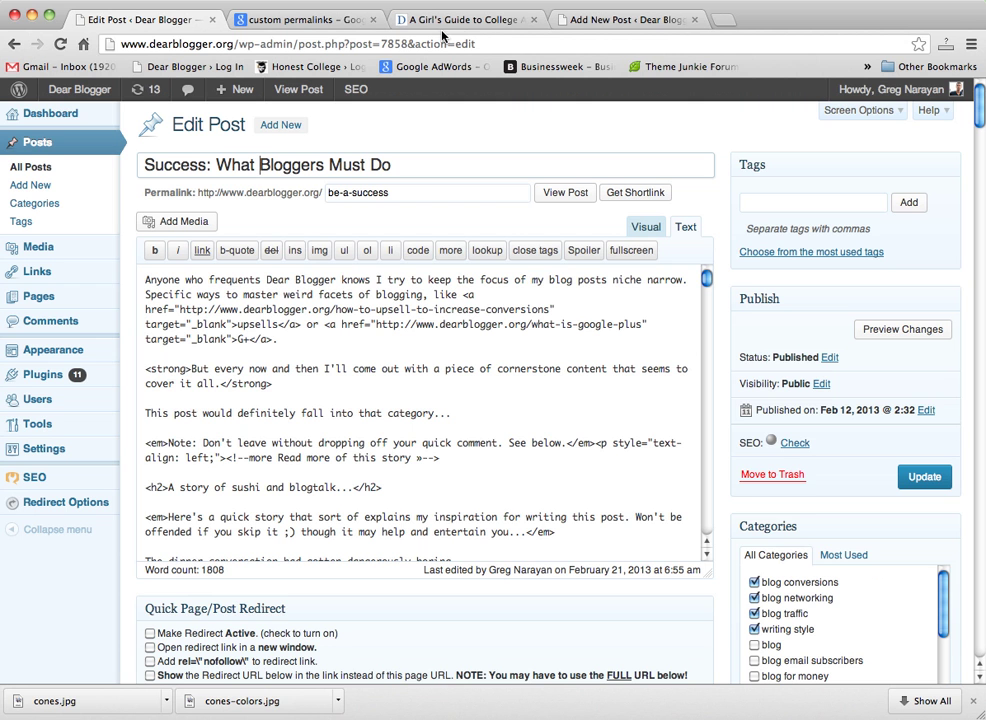
pyautogui.click(431, 194)
pyautogui.moveTo(431, 195); pyautogui.dragTo(309, 190)
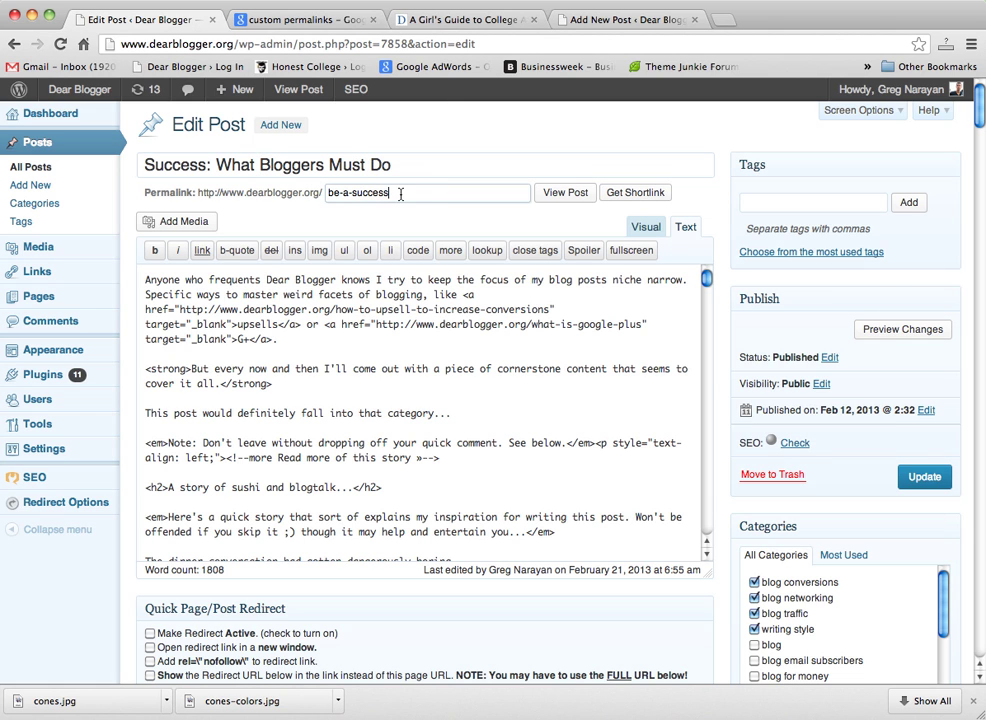
# Examine the slug, date folders and .html ending in the address of the Honest College article "A Girl's Guide to College Athletes", then return to the post editor
pyautogui.click(487, 22)
pyautogui.click(487, 22)
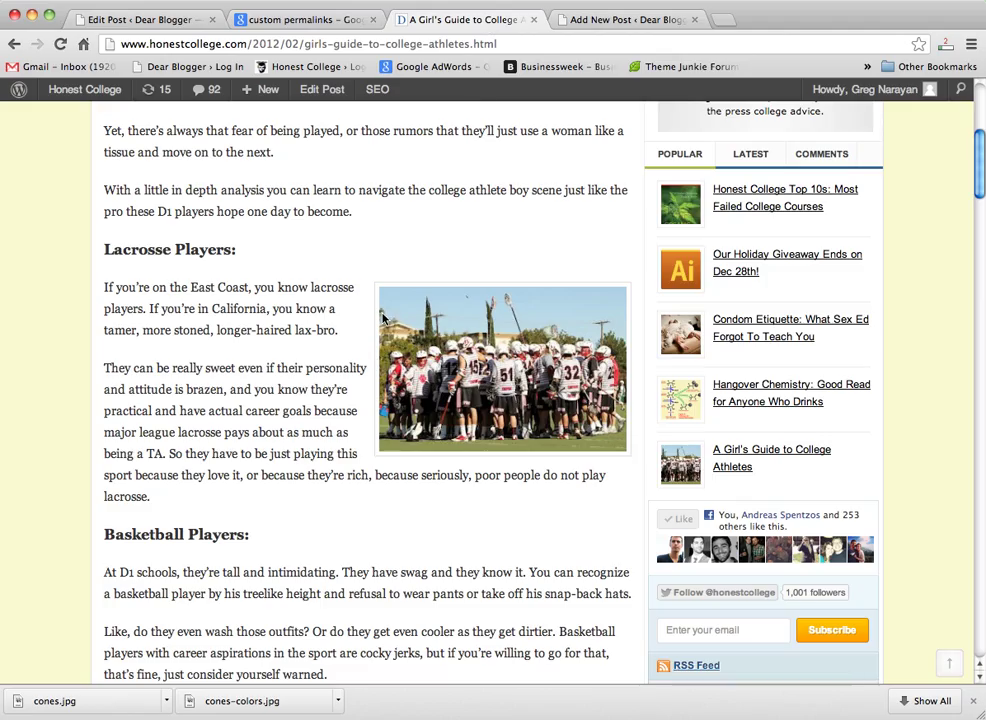
pyautogui.scroll(5, 220, 300)
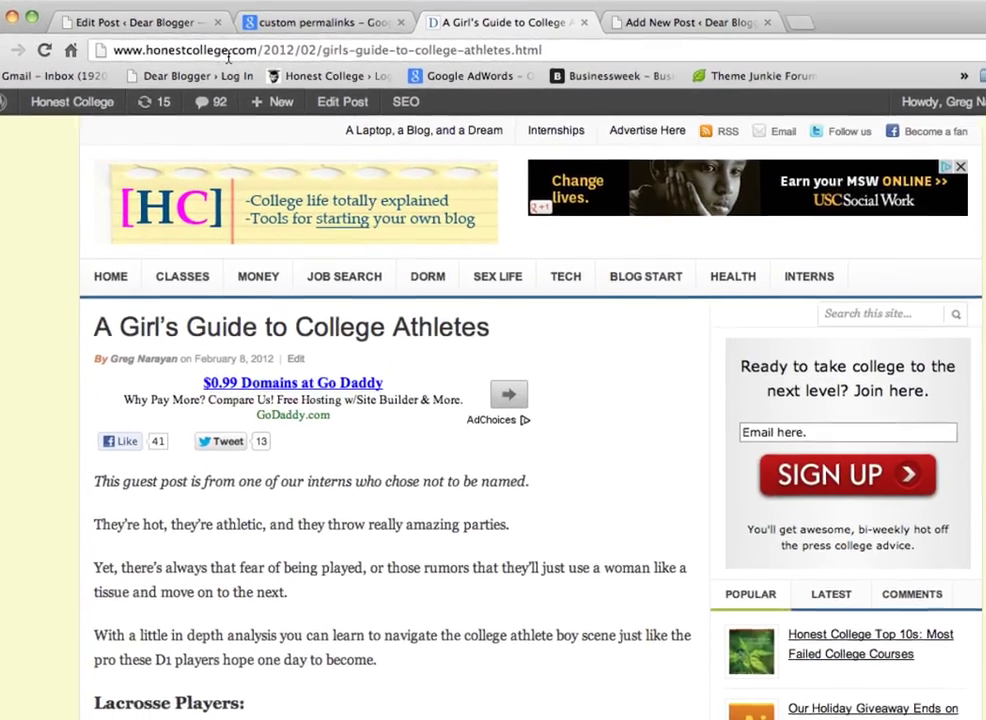
pyautogui.click(318, 47)
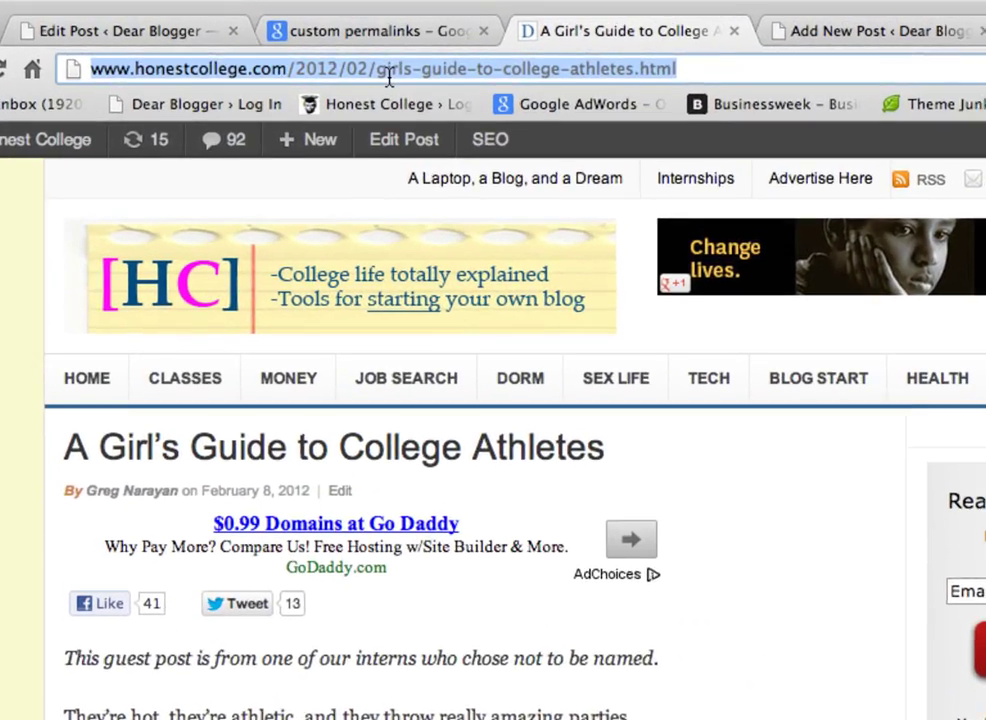
pyautogui.press('End')
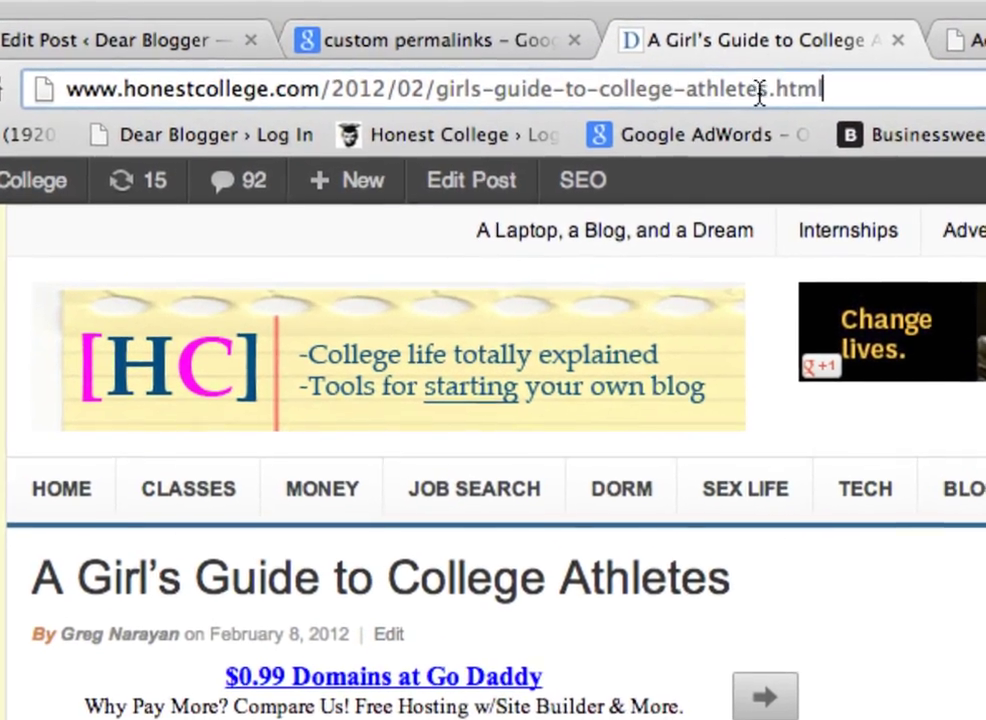
pyautogui.moveTo(768, 90); pyautogui.dragTo(434, 103)
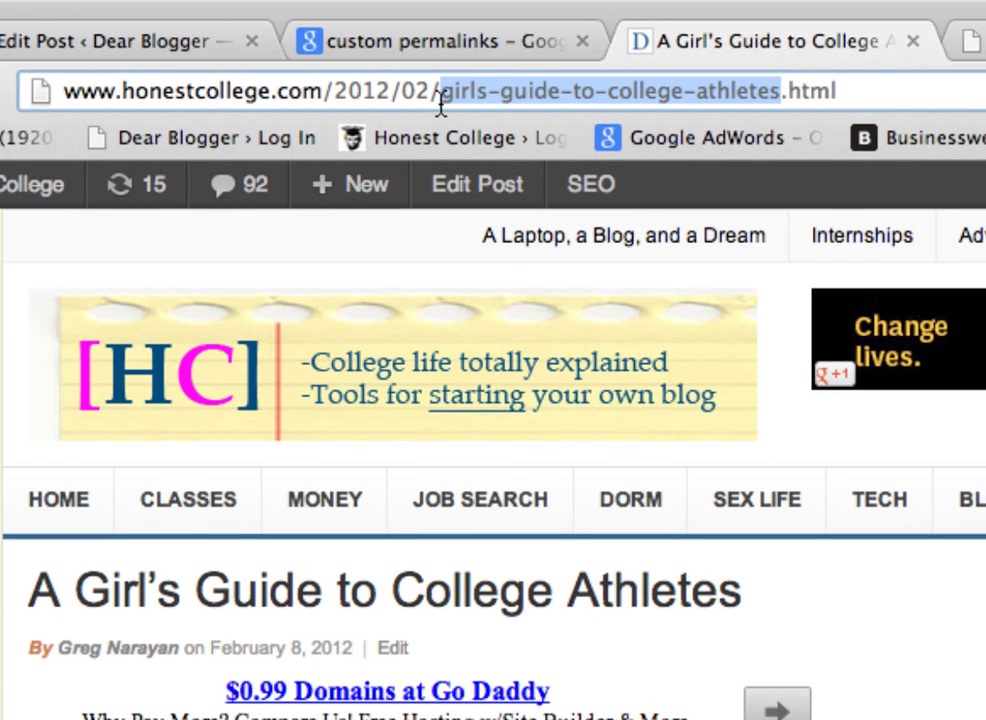
pyautogui.click(440, 100)
pyautogui.click(874, 90)
pyautogui.click(323, 92)
pyautogui.moveTo(325, 91); pyautogui.dragTo(434, 90)
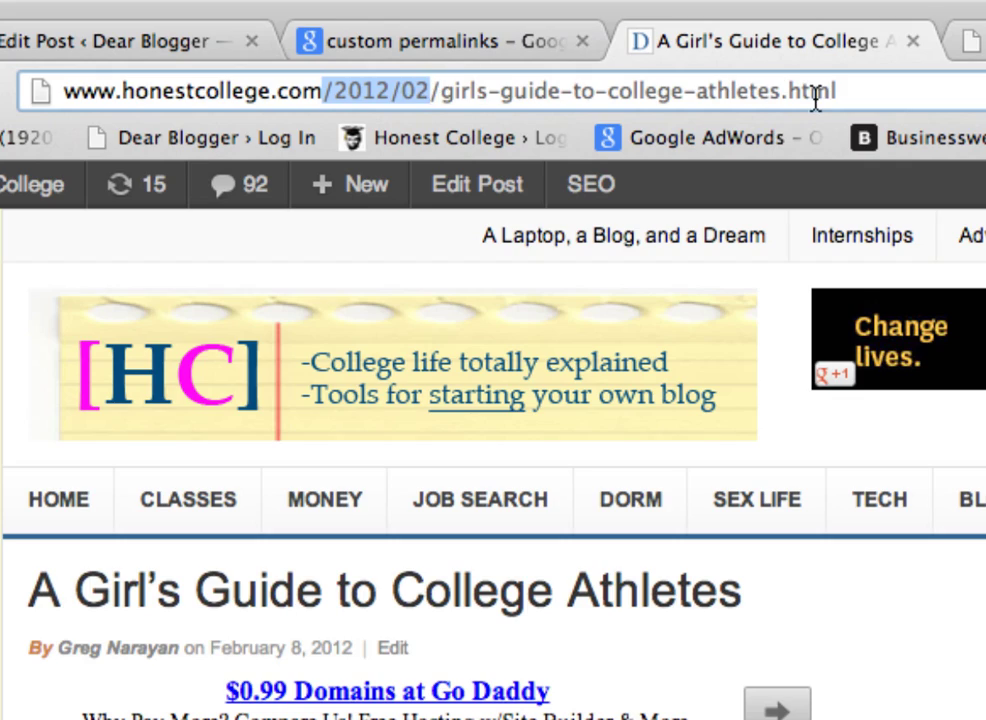
pyautogui.click(865, 92)
pyautogui.moveTo(889, 92); pyautogui.dragTo(786, 91)
pyautogui.click(189, 40)
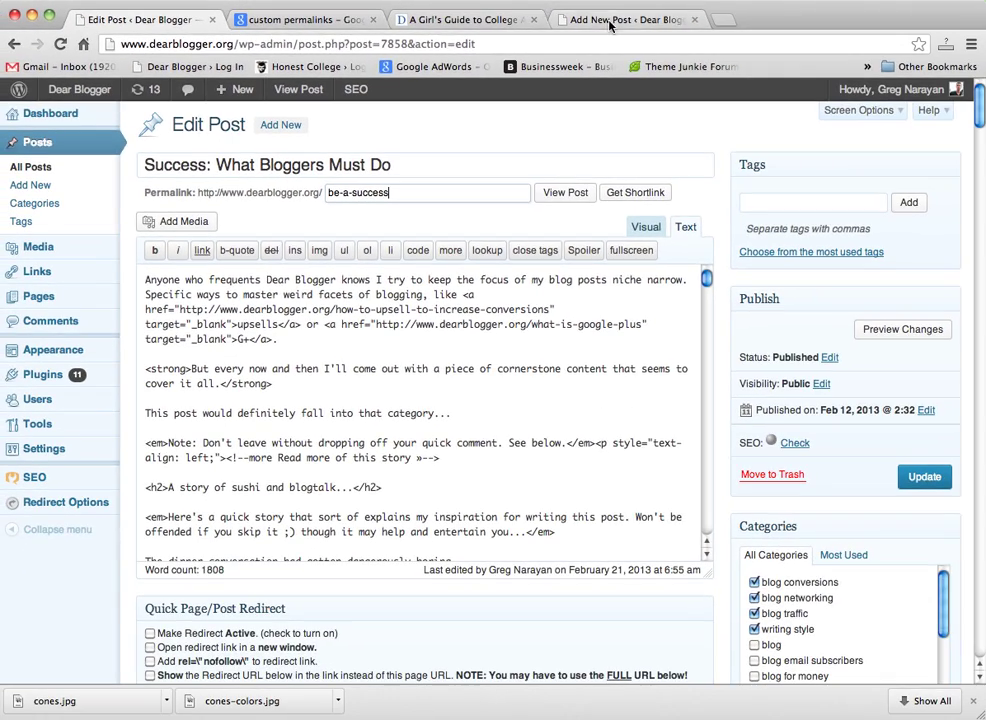
# Bring up the AdWords Keyword Tool again, and in the new draft post's title replace the word "Flawless" with "Friendly"
pyautogui.click(720, 20)
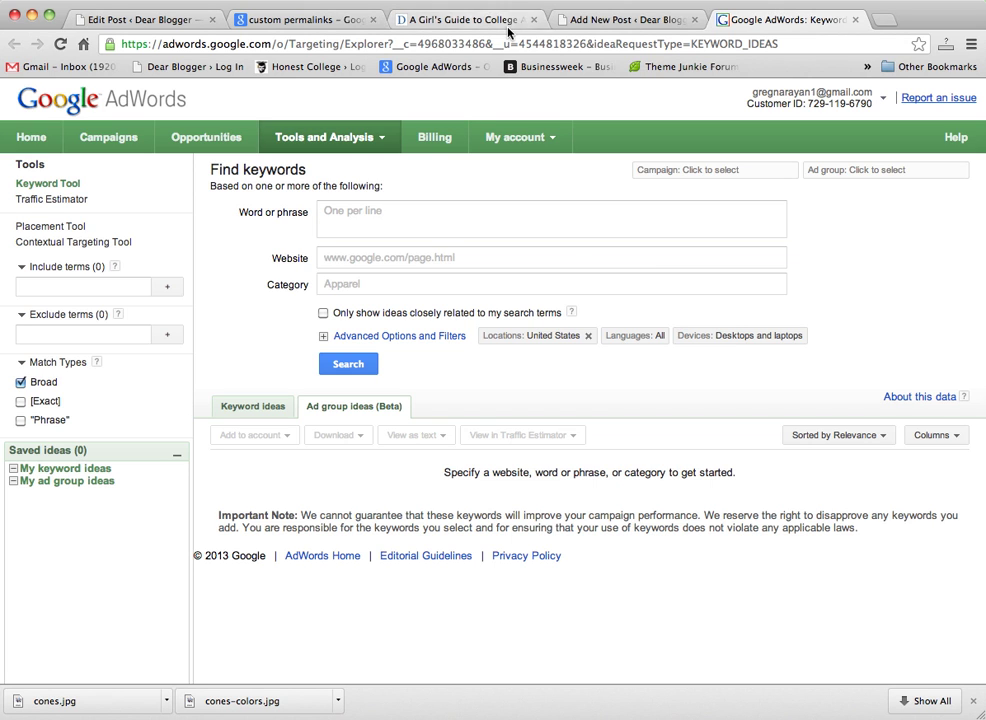
pyautogui.click(620, 22)
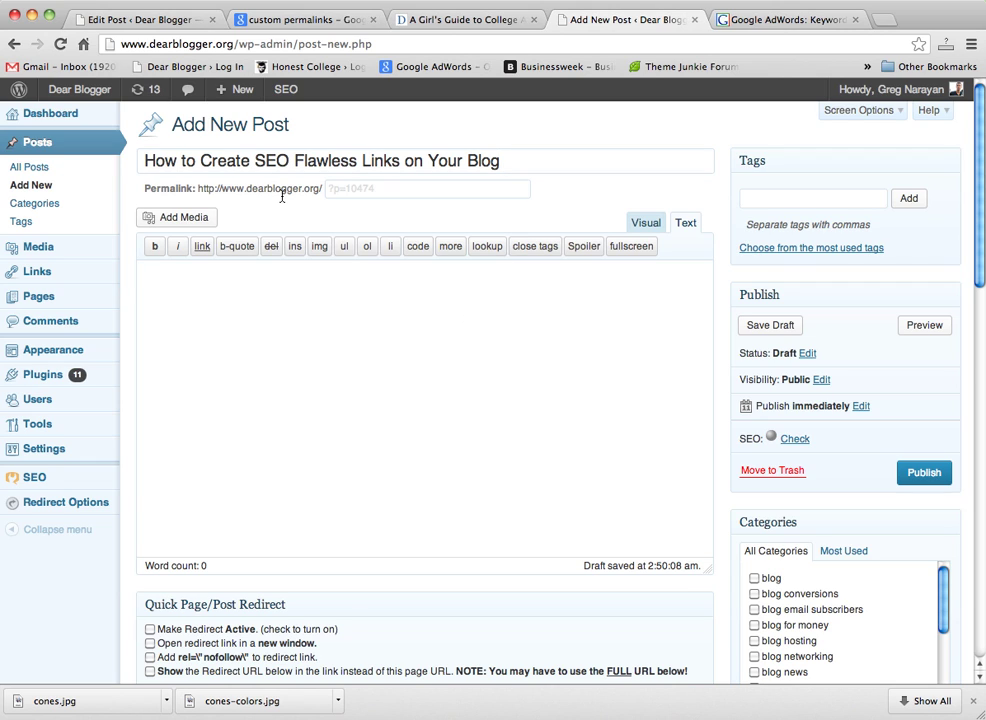
pyautogui.doubleClick(305, 162)
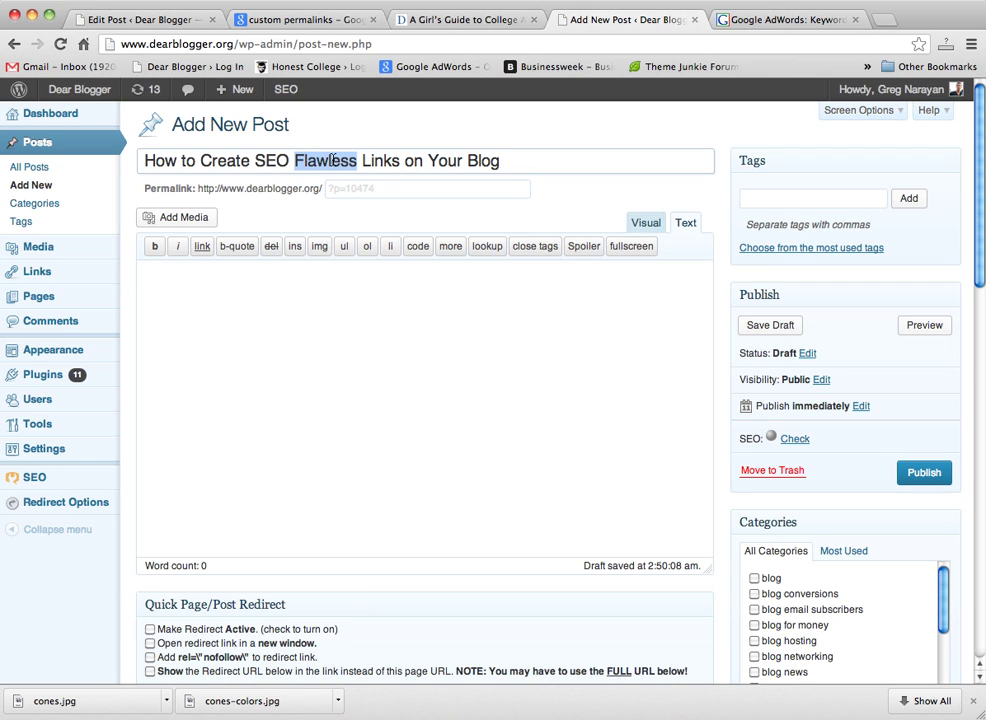
pyautogui.write('Friednly')
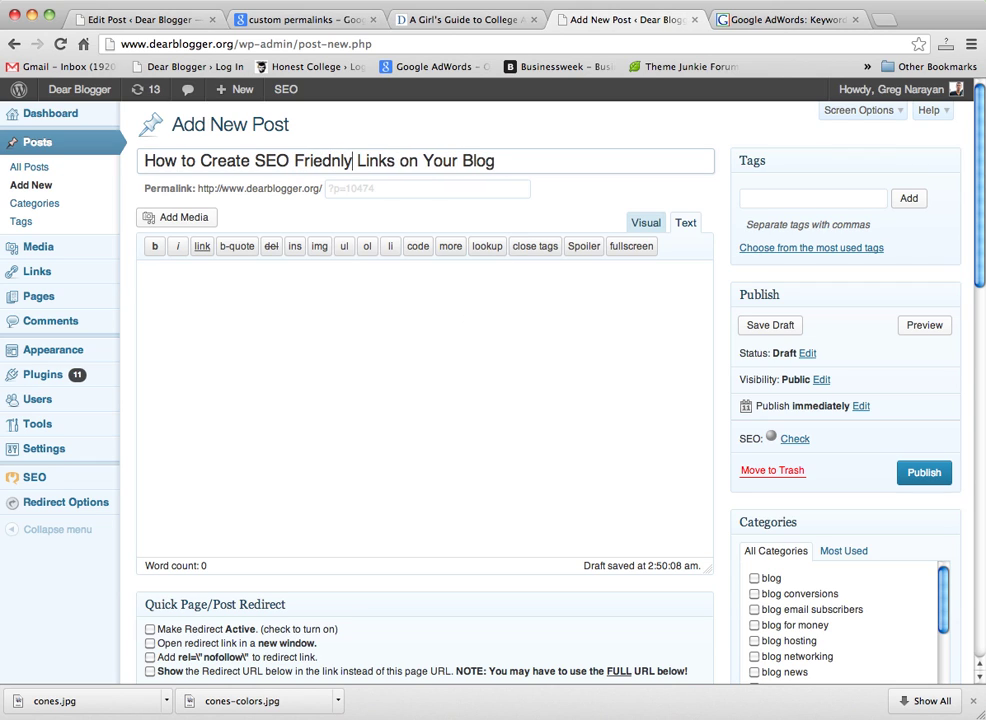
pyautogui.press('BackSpace')
pyautogui.press('BackSpace')
pyautogui.press('BackSpace')
pyautogui.press('BackSpace')
pyautogui.write('dnl')
pyautogui.press('BackSpace')
pyautogui.press('BackSpace')
pyautogui.write('n')
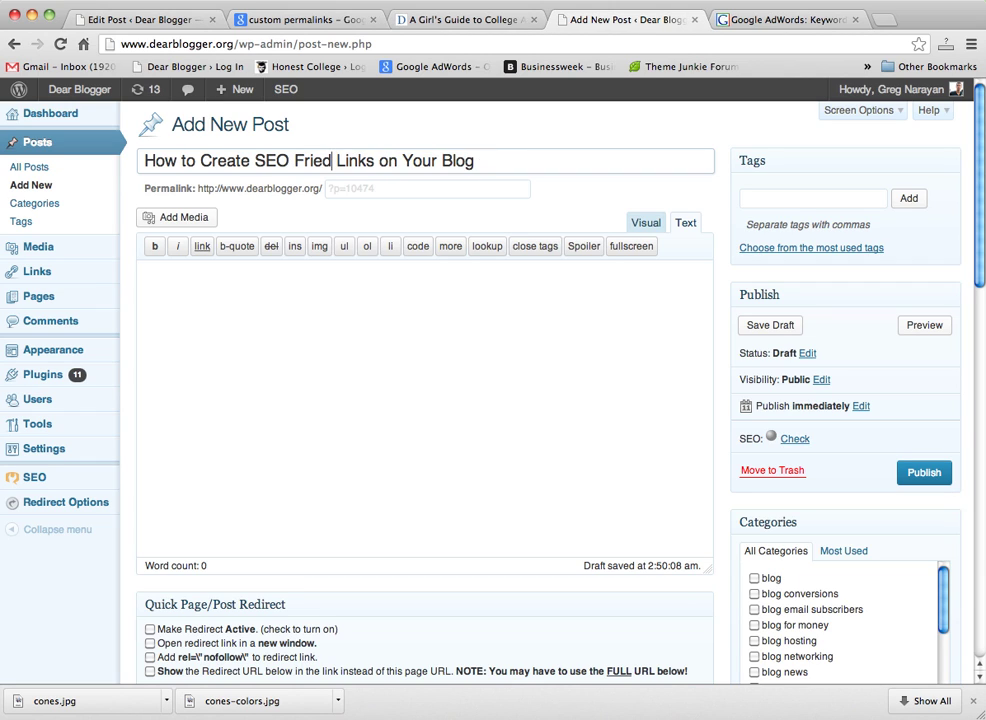